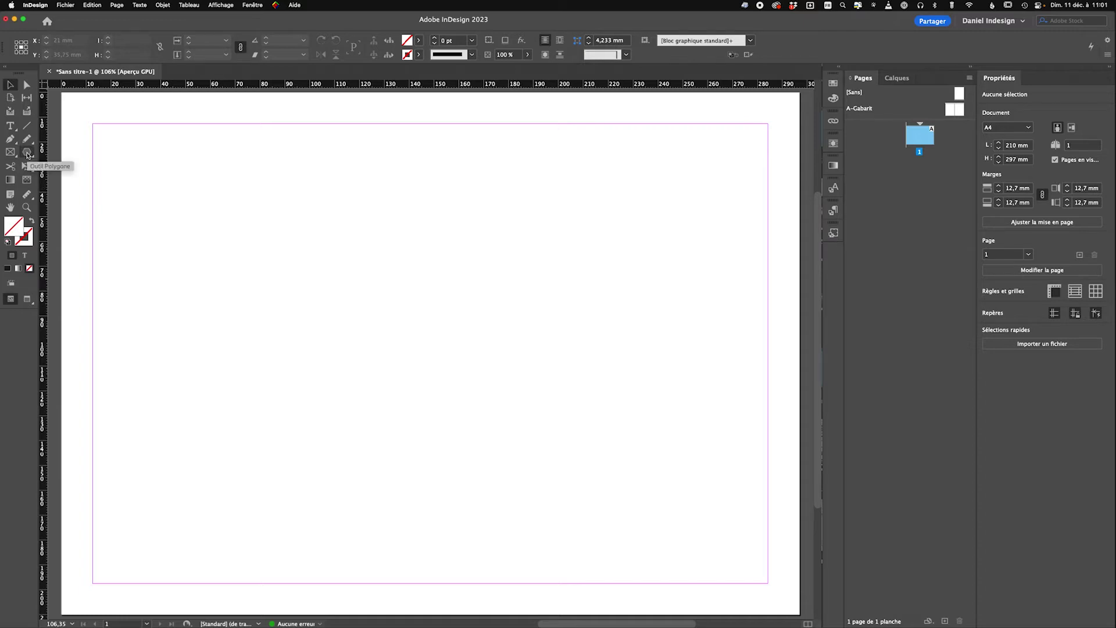
Step: Start drawing a nine-sided polygon about 68 mm wide and 72 mm high near the page centre with the Polygon tool
{"action": "left_click_drag", "start_coordinate": [27, 154], "coordinate": [76, 190]}
{"action": "left_click_drag", "start_coordinate": [319, 253], "coordinate": [489, 431]}
{"action": "key", "text": "Up"}
{"action": "key", "text": "Down"}
{"action": "key", "text": "Up"}
{"action": "key", "text": "Up"}
{"action": "key", "text": "Down"}
{"action": "key", "text": "Down"}
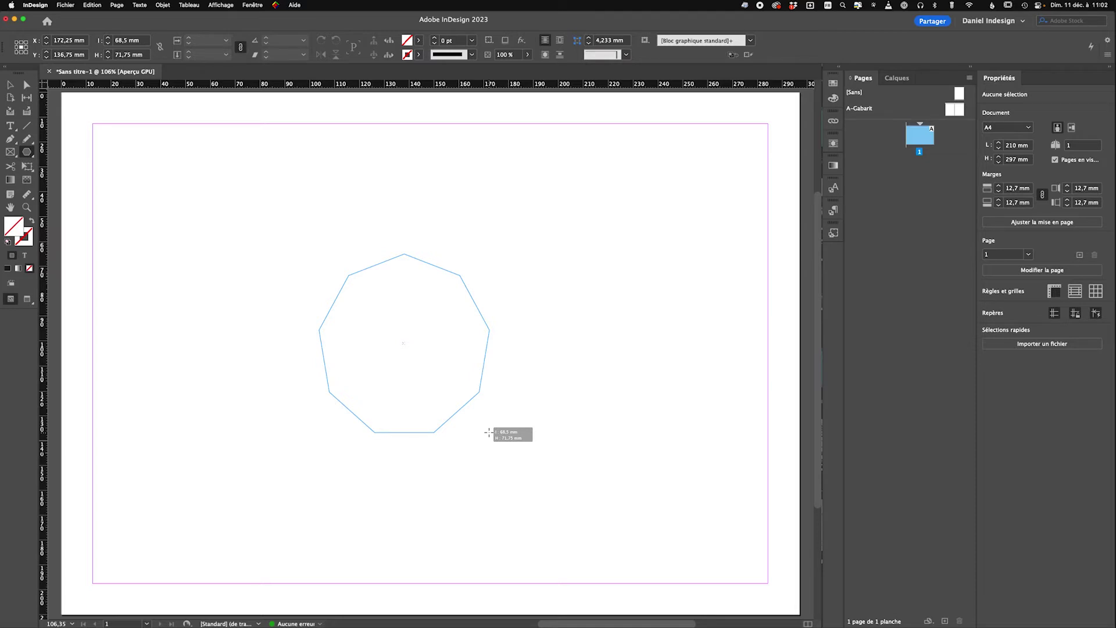
Step: Try splitting the polygon being drawn into two rows, returning to a single polygon
{"action": "left_click_drag", "start_coordinate": [488, 432], "coordinate": [488, 432]}
{"action": "key", "text": "Up"}
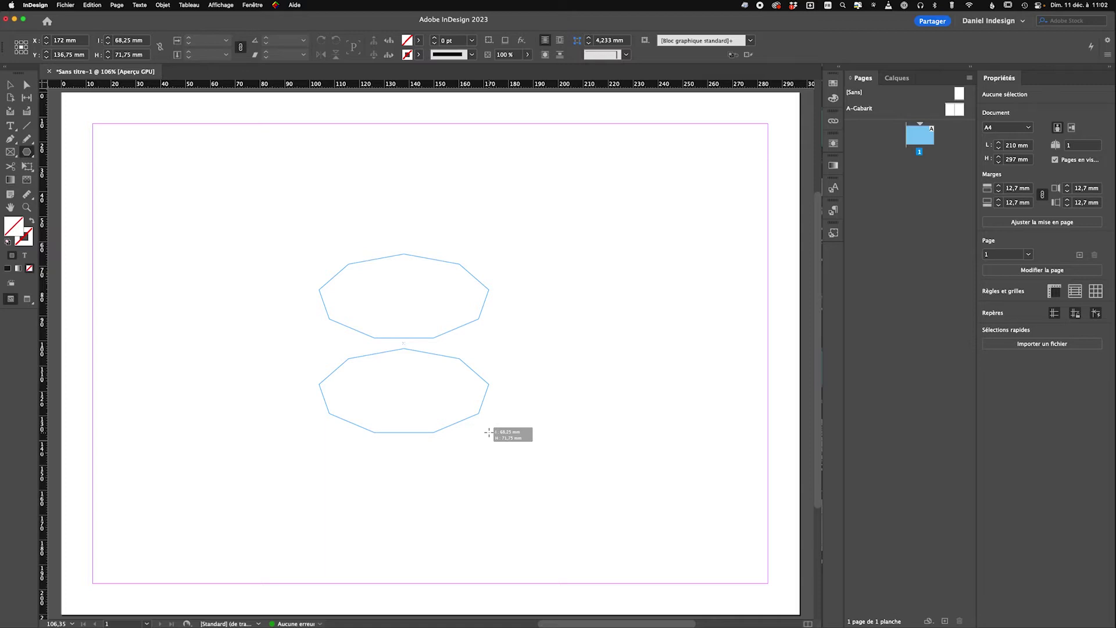
{"action": "key", "text": "Down"}
{"action": "left_click_drag", "start_coordinate": [489, 432], "coordinate": [488, 433]}
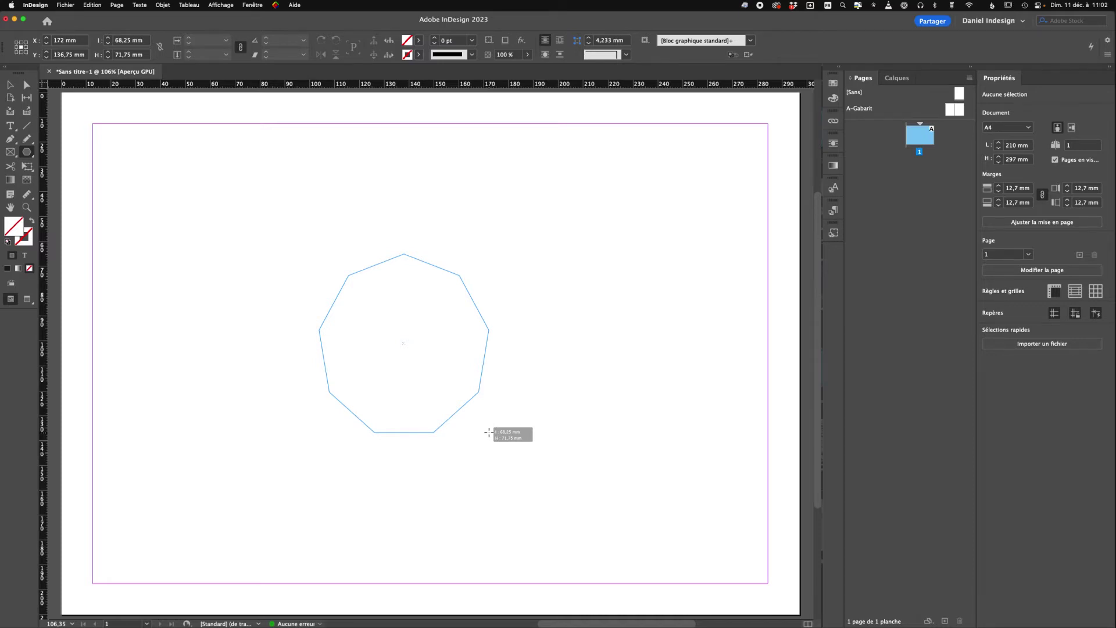
Step: Reduce the polygon being drawn to a triangle about 50 mm wide and 50 mm high
{"action": "key", "text": "Up"}
{"action": "key", "text": "Up"}
{"action": "key", "text": "Up"}
{"action": "left_click_drag", "start_coordinate": [488, 433], "coordinate": [443, 377]}
{"action": "key", "text": "Down"}
{"action": "key", "text": "Down"}
{"action": "key", "text": "Down"}
{"action": "key", "text": "Down"}
{"action": "key", "text": "Down"}
{"action": "key", "text": "Down"}
{"action": "key", "text": "Down"}
{"action": "key", "text": "Down"}
{"action": "key", "text": "Down"}
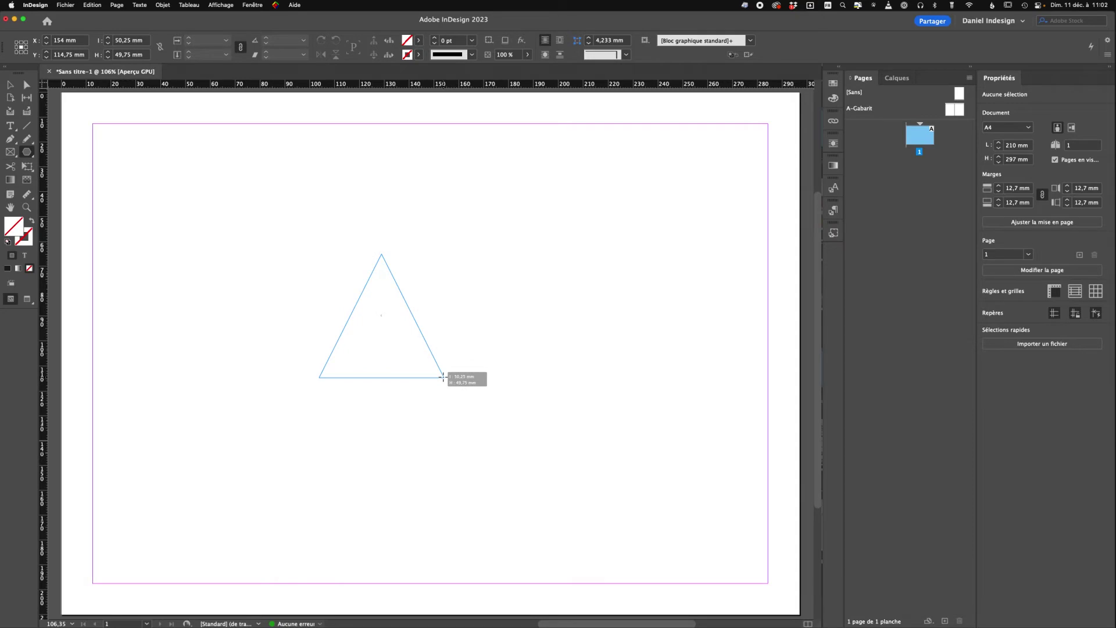
Step: Extend the shape being drawn into a grid of triangles with five rows and five columns, about 176 mm wide and 131 mm high
{"action": "left_click_drag", "start_coordinate": [443, 377], "coordinate": [755, 579]}
{"action": "key", "text": "Up"}
{"action": "key", "text": "Up"}
{"action": "key", "text": "Up"}
{"action": "key", "text": "Up"}
{"action": "key", "text": "Right"}
{"action": "key", "text": "Right"}
{"action": "key", "text": "Right"}
{"action": "key", "text": "Right"}
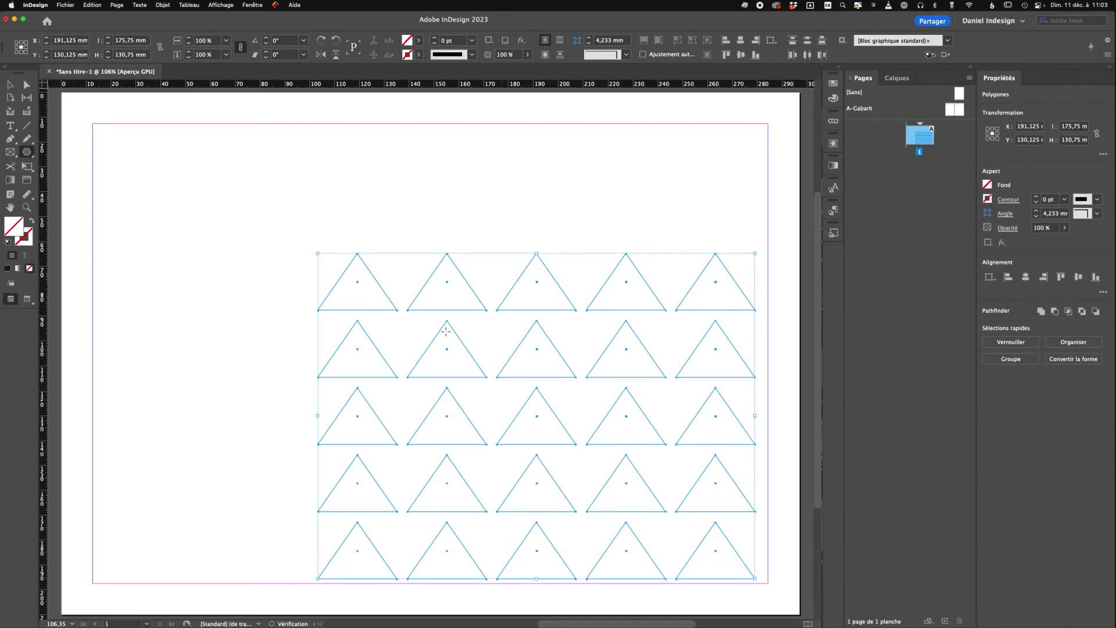
Step: Stretch the grid of triangles to fill the page margins, 271.6 mm wide and 184.6 mm high
{"action": "left_click", "coordinate": [11, 85]}
{"action": "left_click_drag", "start_coordinate": [317, 253], "coordinate": [92, 123]}
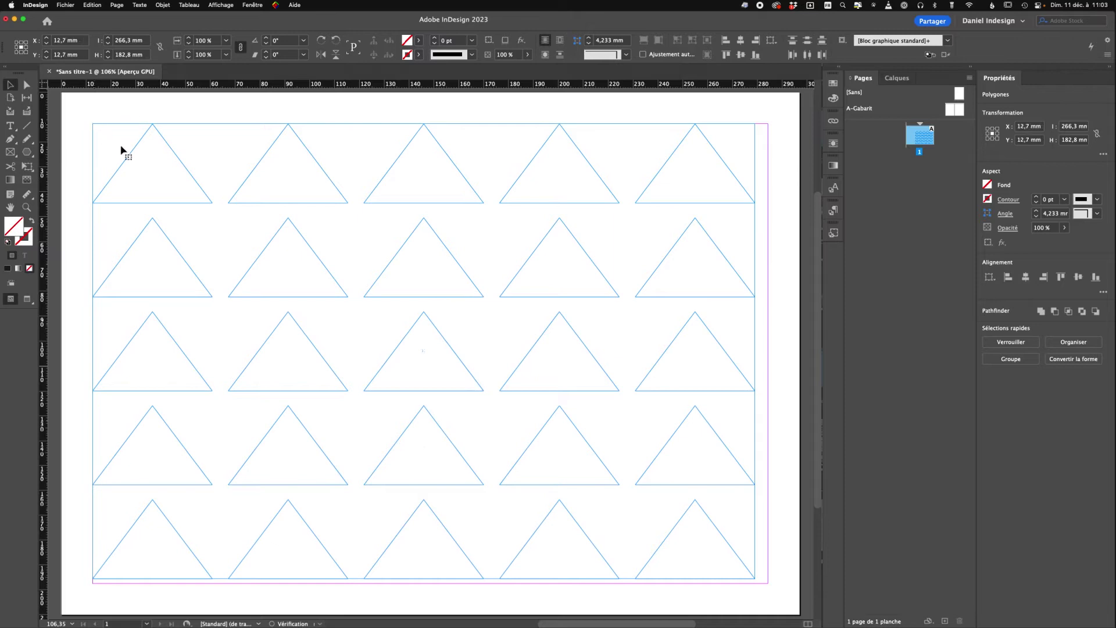
{"action": "left_click_drag", "start_coordinate": [755, 577], "coordinate": [768, 583]}
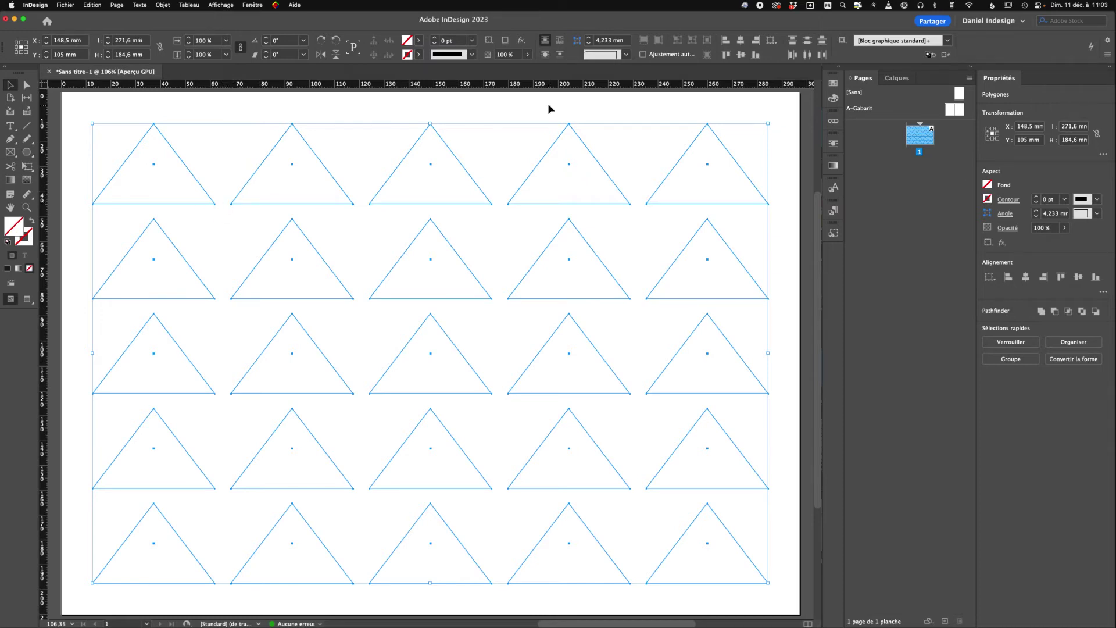
Step: Close all the horizontal gaps between the rows of triangles with the Gap tool so the rows touch
{"action": "left_click", "coordinate": [26, 99]}
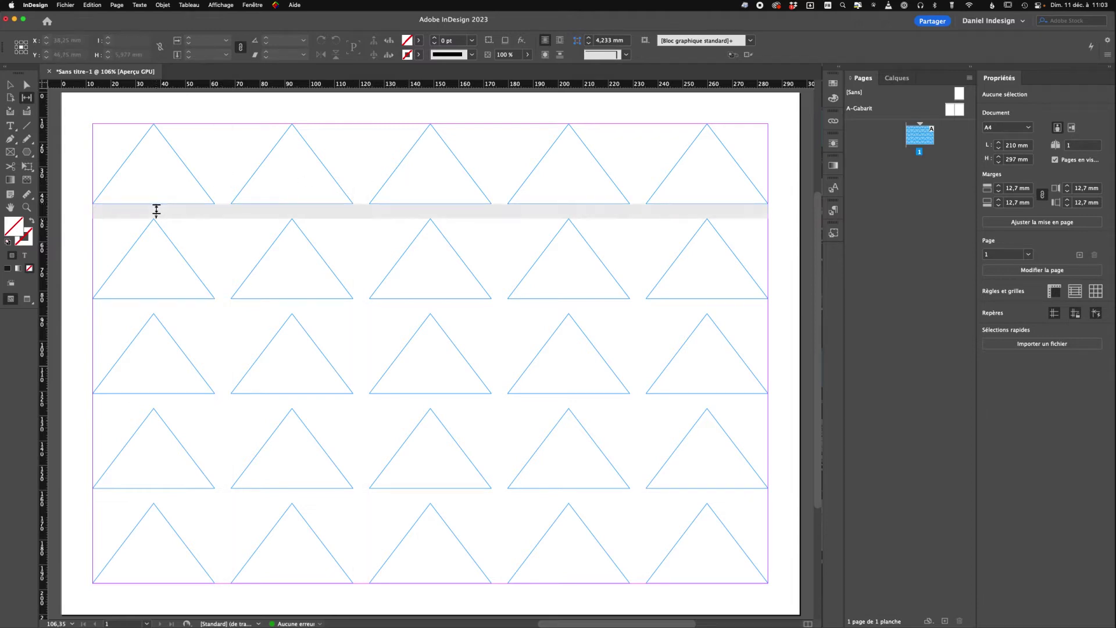
{"action": "mouse_move", "coordinate": [157, 210]}
{"action": "left_mouse_down"}
{"action": "mouse_move", "coordinate": [158, 198]}
{"action": "mouse_move", "coordinate": [157, 218]}
{"action": "left_mouse_up"}
{"action": "left_click_drag", "start_coordinate": [167, 304], "coordinate": [168, 300]}
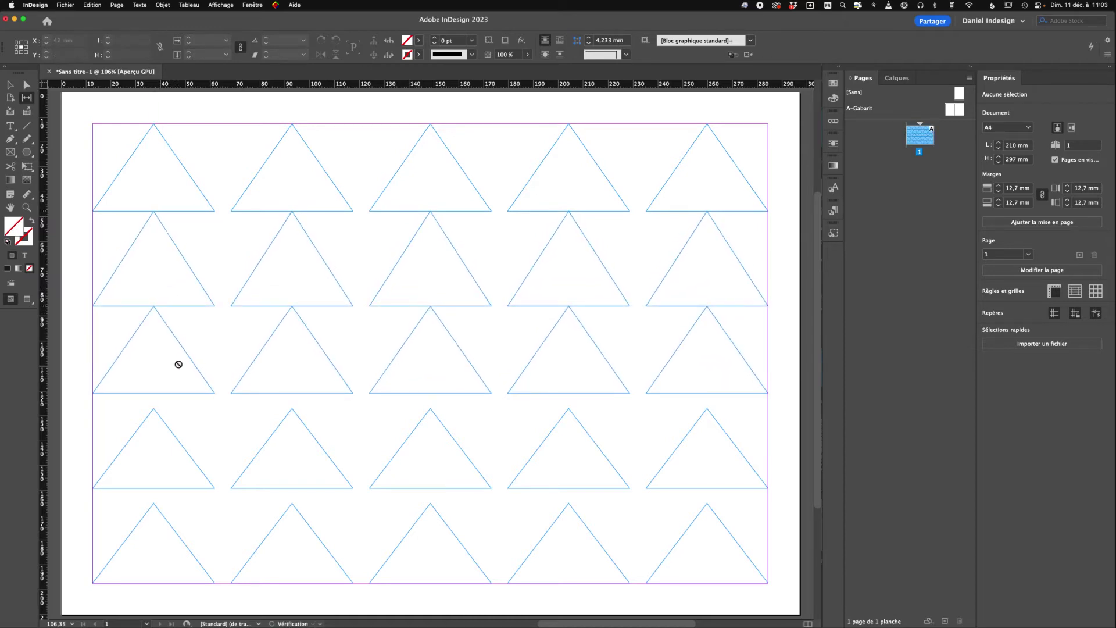
{"action": "left_click_drag", "start_coordinate": [162, 399], "coordinate": [163, 394]}
{"action": "left_click_drag", "start_coordinate": [157, 493], "coordinate": [158, 490]}
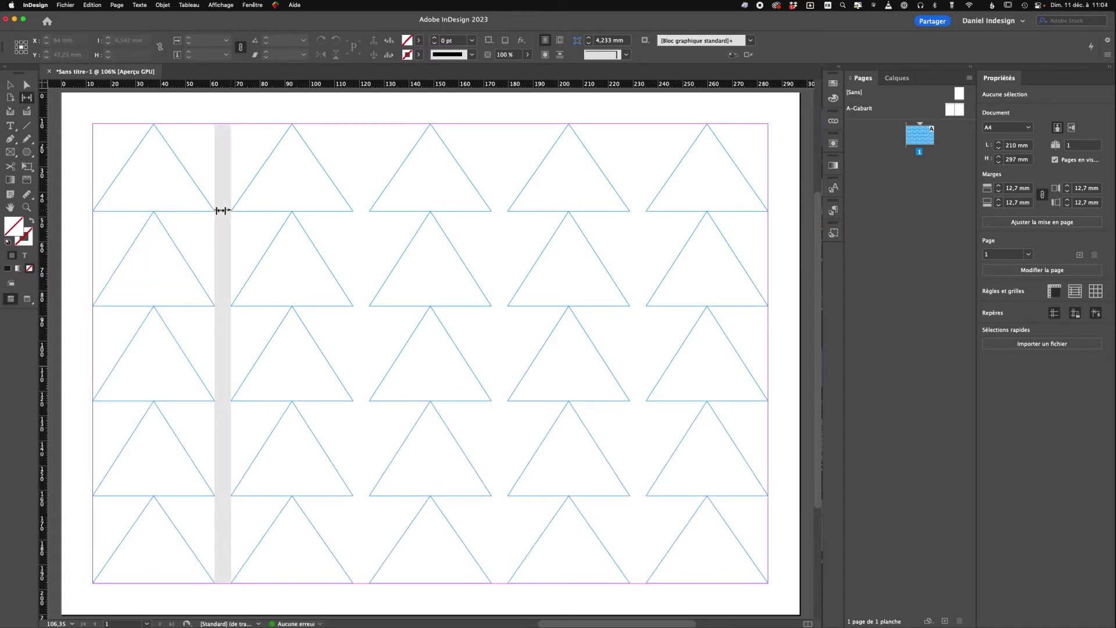
Step: Try adjusting the gap between the first two columns of triangles, undoing each attempt
{"action": "mouse_move", "coordinate": [221, 211]}
{"action": "left_mouse_down"}
{"action": "mouse_move", "coordinate": [240, 214]}
{"action": "mouse_move", "coordinate": [169, 217]}
{"action": "mouse_move", "coordinate": [206, 217]}
{"action": "left_mouse_up"}
{"action": "key", "text": "super+z"}
{"action": "mouse_move", "coordinate": [219, 220]}
{"action": "left_mouse_down"}
{"action": "mouse_move", "coordinate": [207, 217]}
{"action": "mouse_move", "coordinate": [233, 219]}
{"action": "mouse_move", "coordinate": [220, 221]}
{"action": "left_mouse_up"}
{"action": "key", "text": "super+z"}
Step: Widen the gap between the first two columns, and move the columns together with the Gap tool until all five touch
{"action": "left_click_drag", "start_coordinate": [222, 198], "coordinate": [219, 195]}
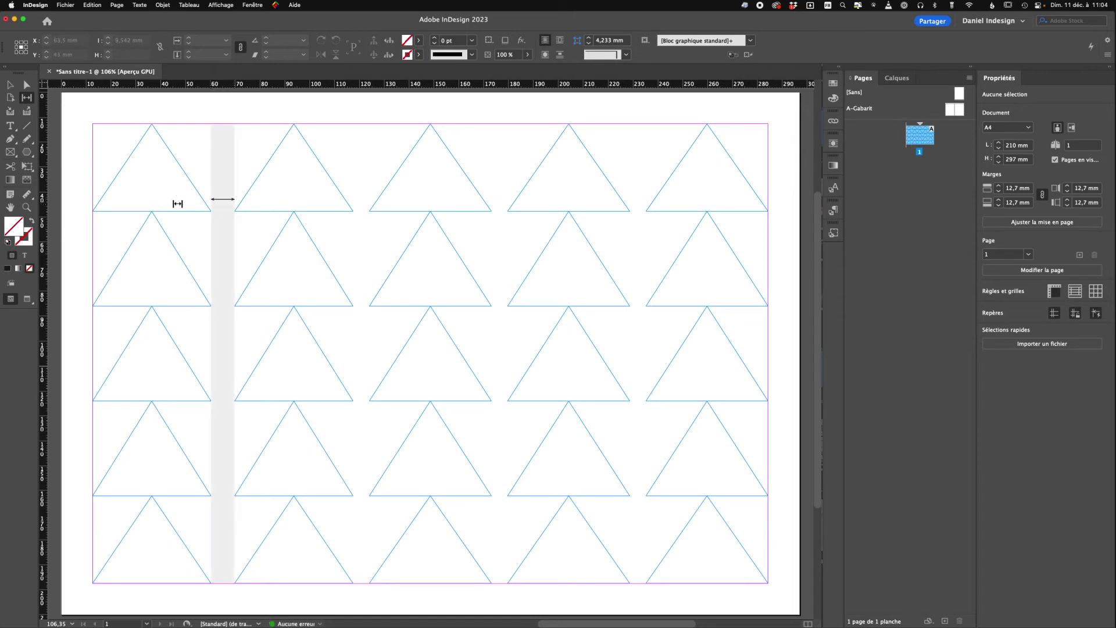
{"action": "left_click_drag", "start_coordinate": [216, 191], "coordinate": [232, 186]}
{"action": "left_click_drag", "start_coordinate": [99, 201], "coordinate": [123, 201]}
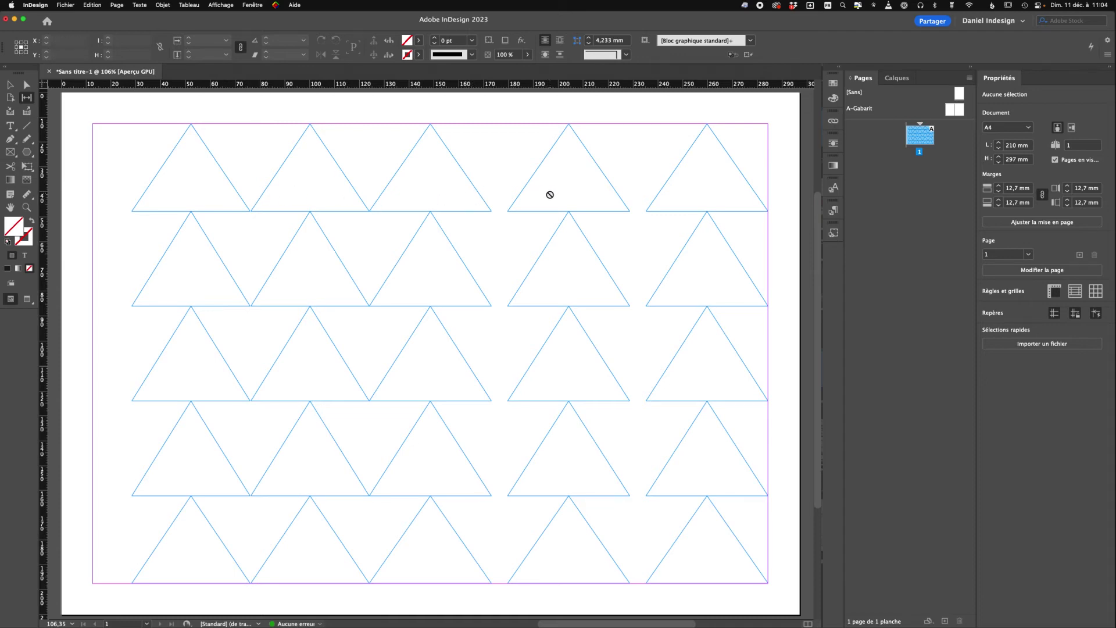
{"action": "mouse_move", "coordinate": [500, 204]}
{"action": "left_mouse_down"}
{"action": "mouse_move", "coordinate": [489, 205]}
{"action": "mouse_move", "coordinate": [499, 203]}
{"action": "left_mouse_up"}
{"action": "left_click_drag", "start_coordinate": [634, 199], "coordinate": [613, 200]}
{"action": "left_click_drag", "start_coordinate": [759, 202], "coordinate": [743, 207]}
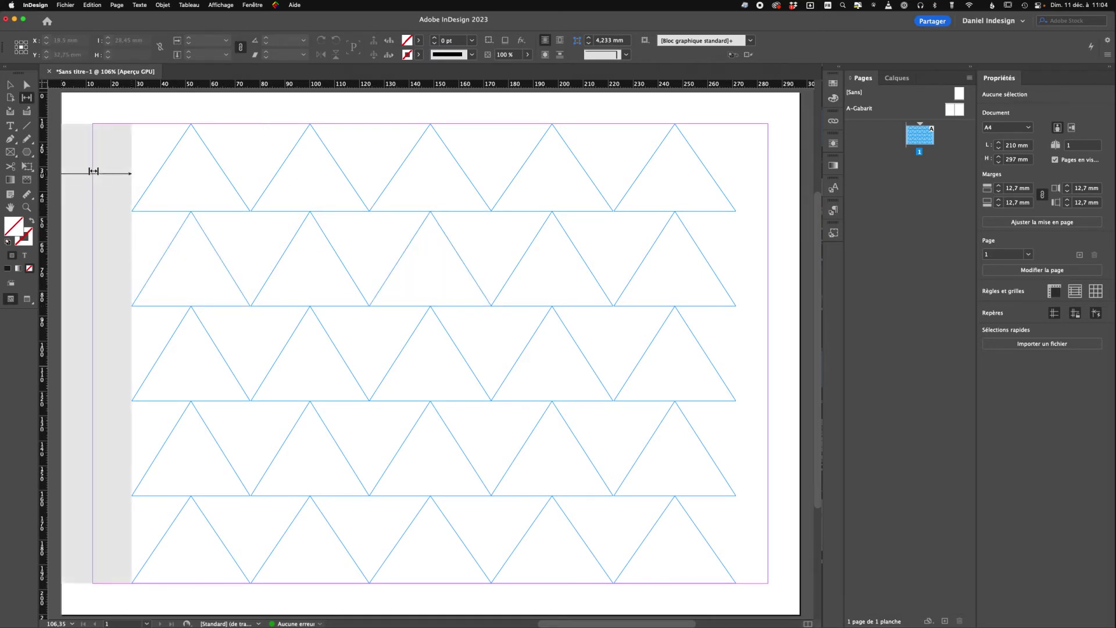
Step: Select all the triangles on the page with the Selection tool
{"action": "key", "text": "v"}
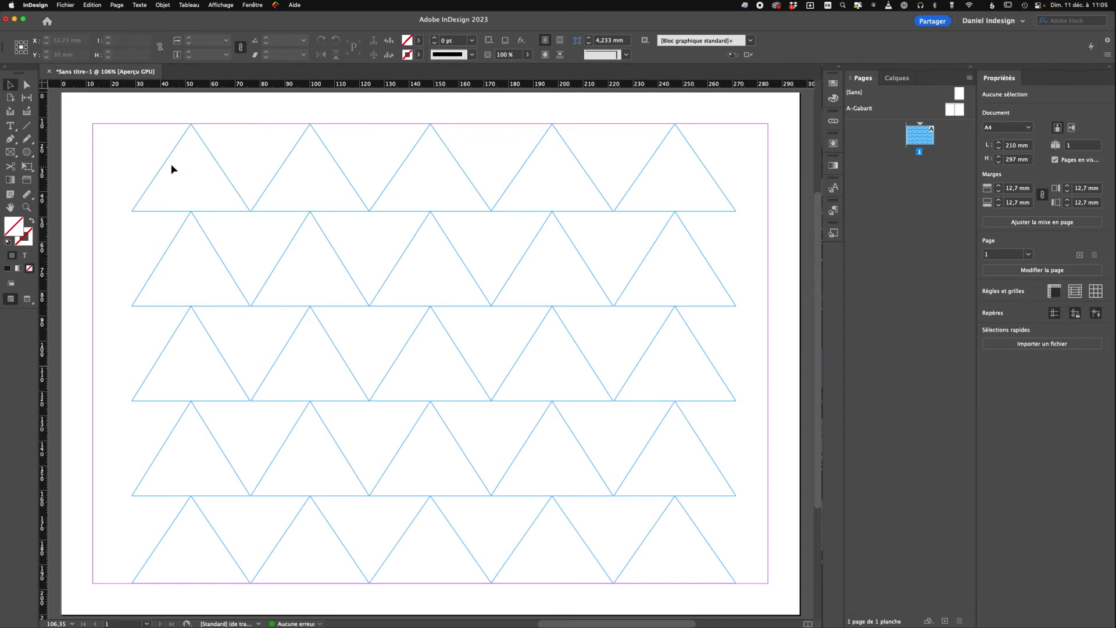
{"action": "left_click_drag", "start_coordinate": [121, 120], "coordinate": [750, 596]}
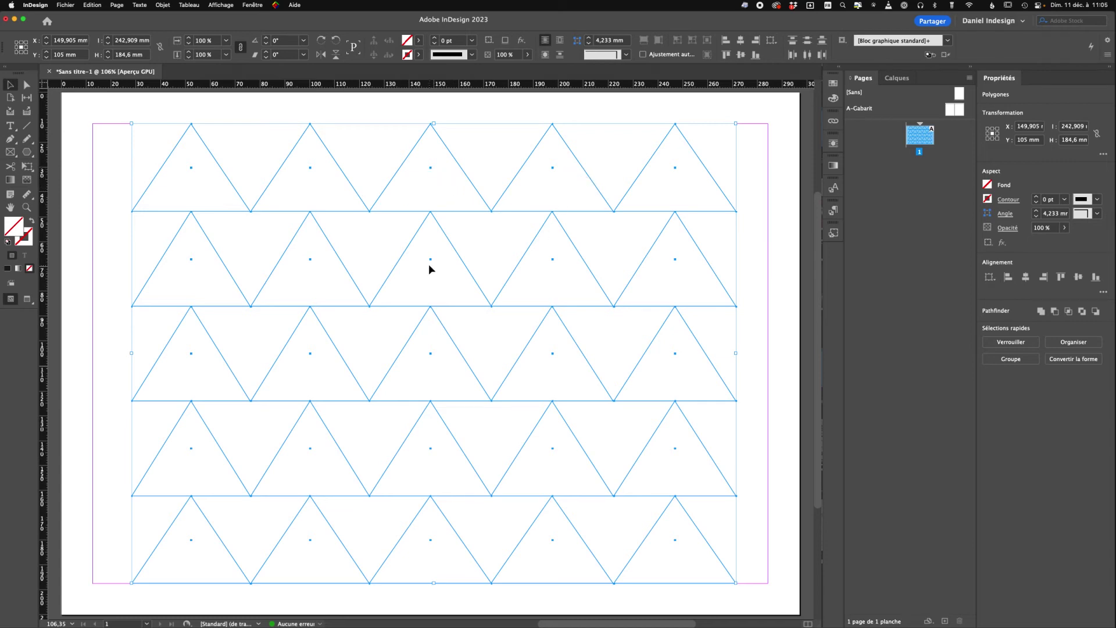
Step: Flip the triangles vertically and undo it, and try the same flip about the upper-left reference point
{"action": "left_click", "coordinate": [337, 56]}
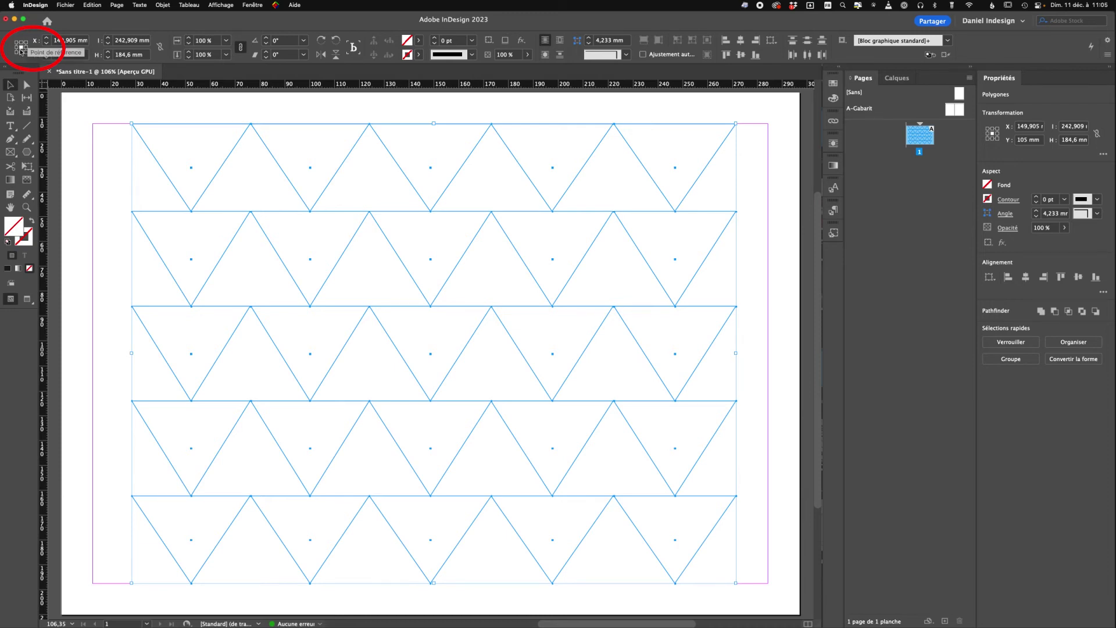
{"action": "key", "text": "super+z"}
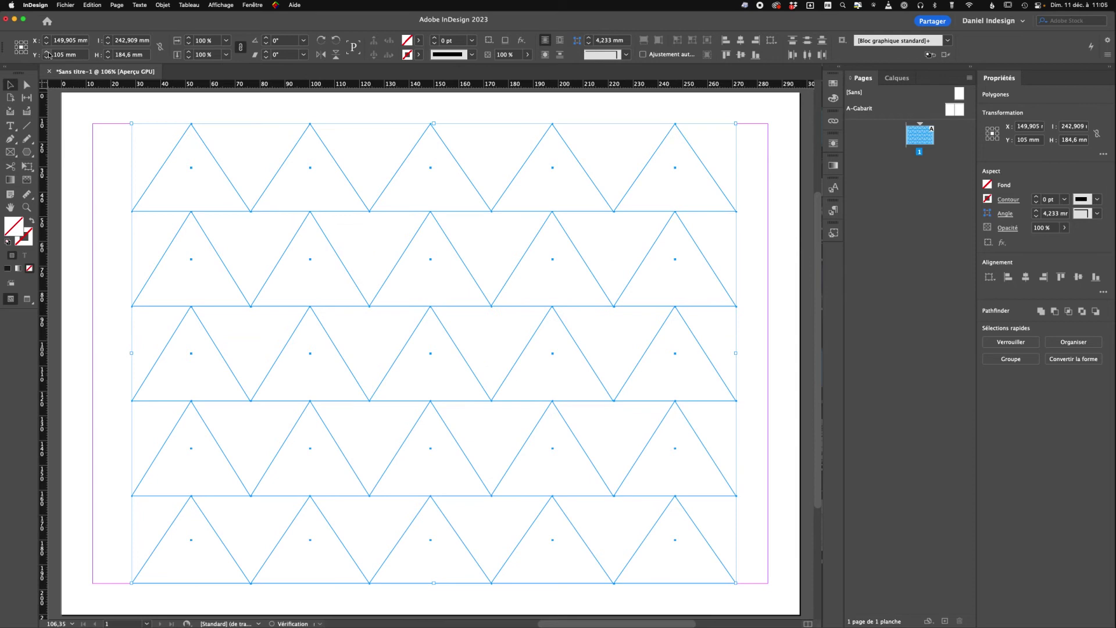
{"action": "left_click", "coordinate": [16, 43]}
{"action": "left_click", "coordinate": [340, 55]}
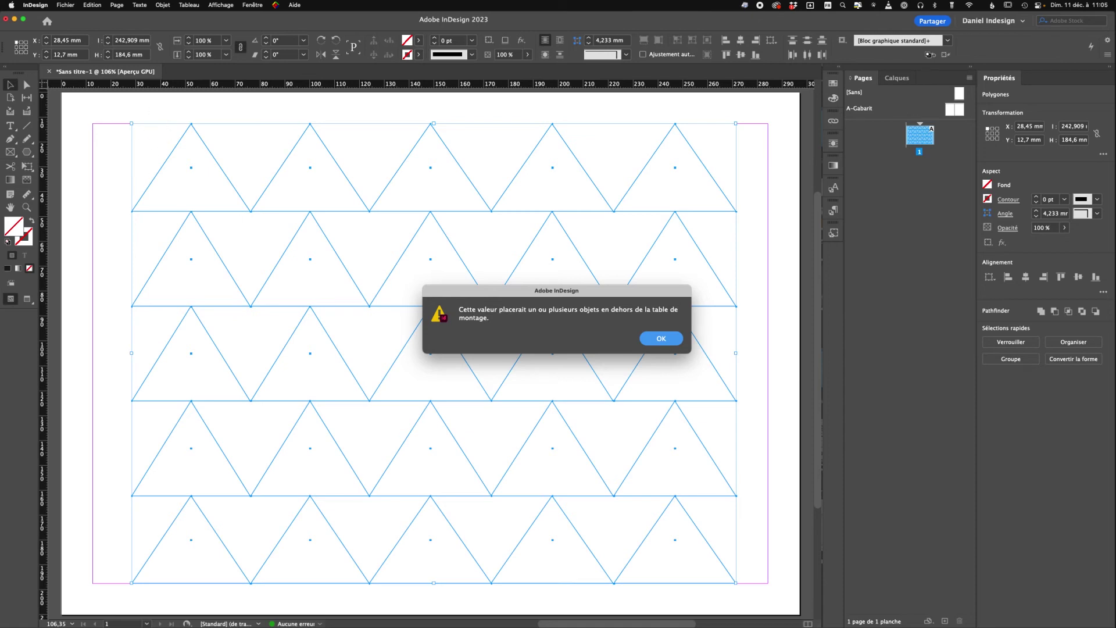
{"action": "left_click", "coordinate": [667, 339]}
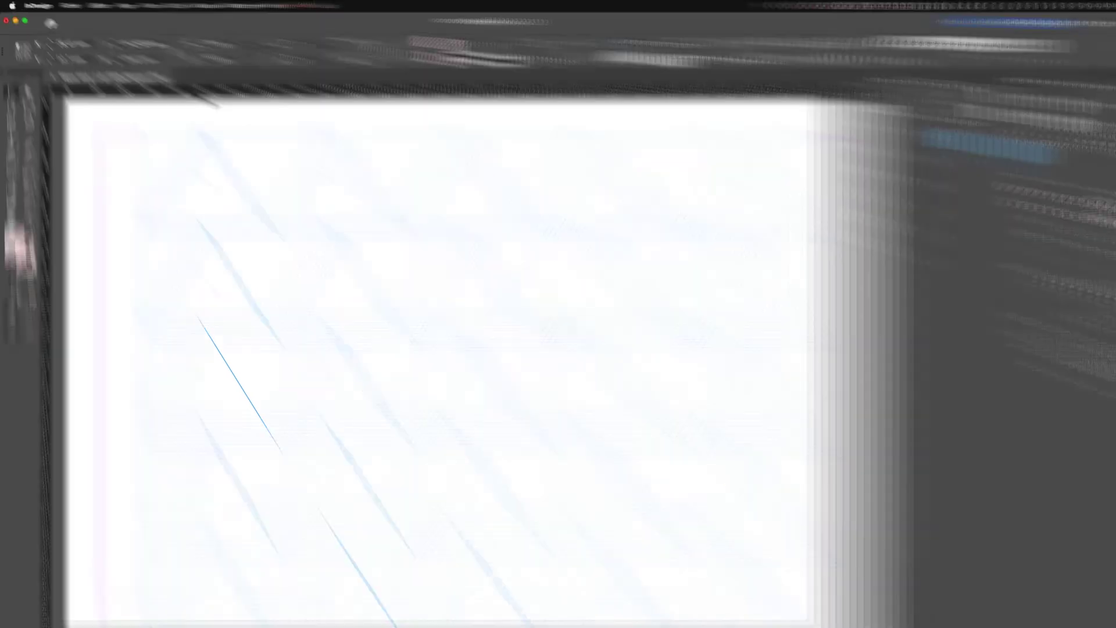
Step: Flip the triangles vertically about their centre reference point and combine them into one compound path
{"action": "left_click", "coordinate": [22, 50]}
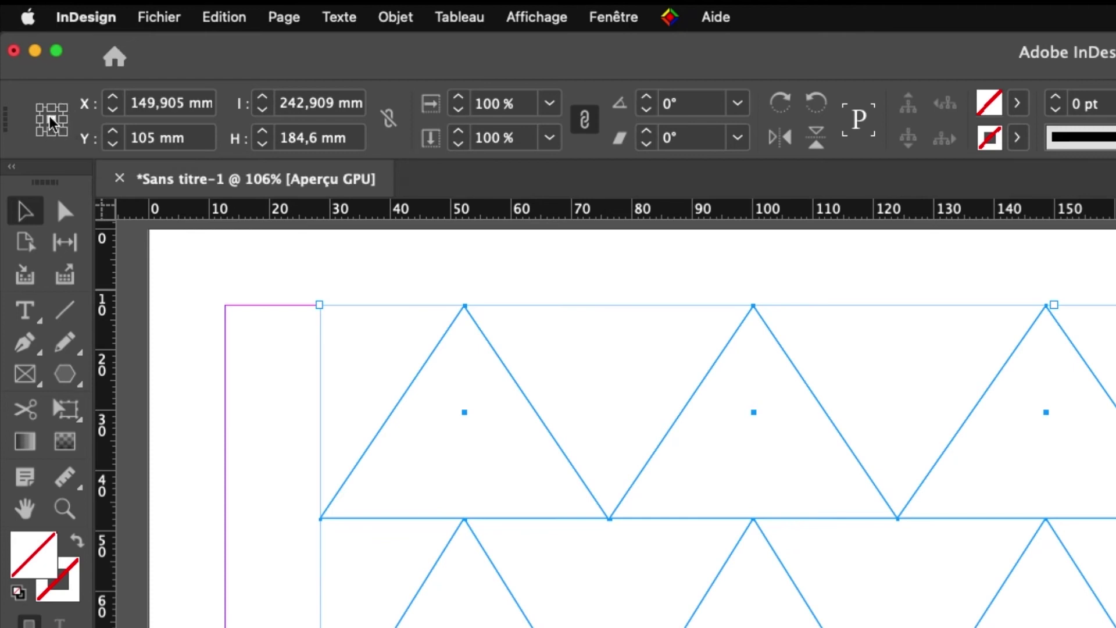
{"action": "left_click", "coordinate": [816, 139]}
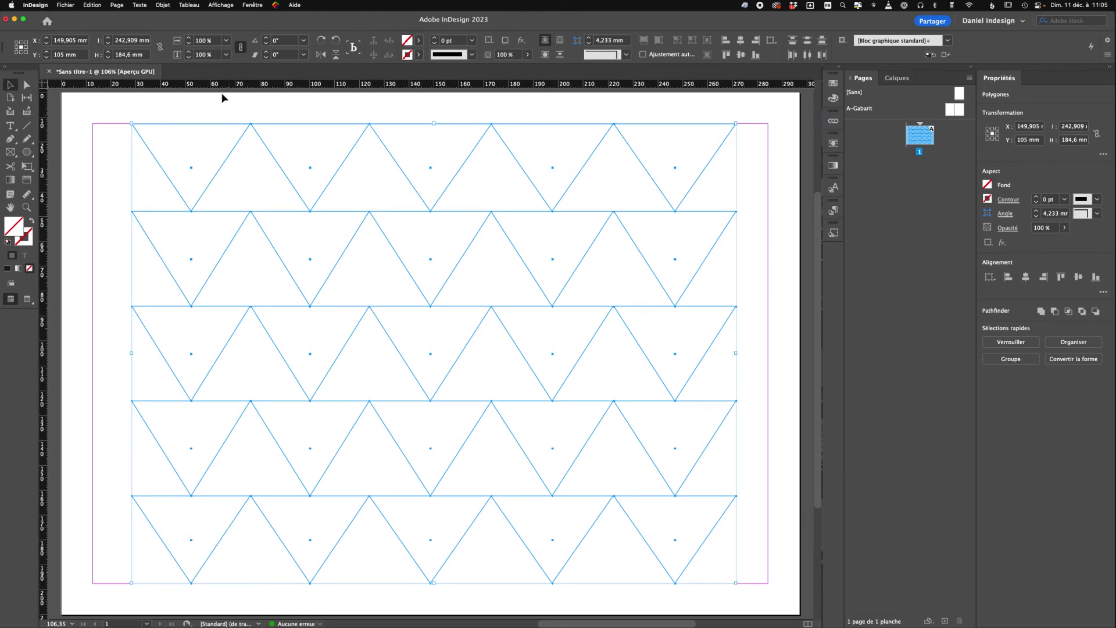
{"action": "left_click", "coordinate": [160, 5]}
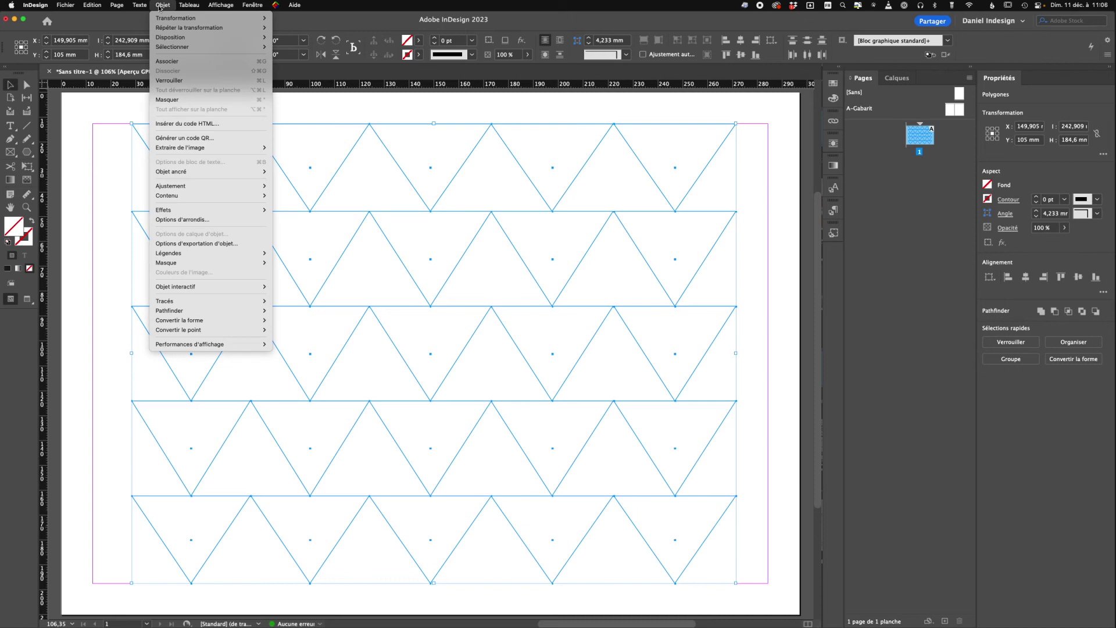
{"action": "mouse_move", "coordinate": [195, 303]}
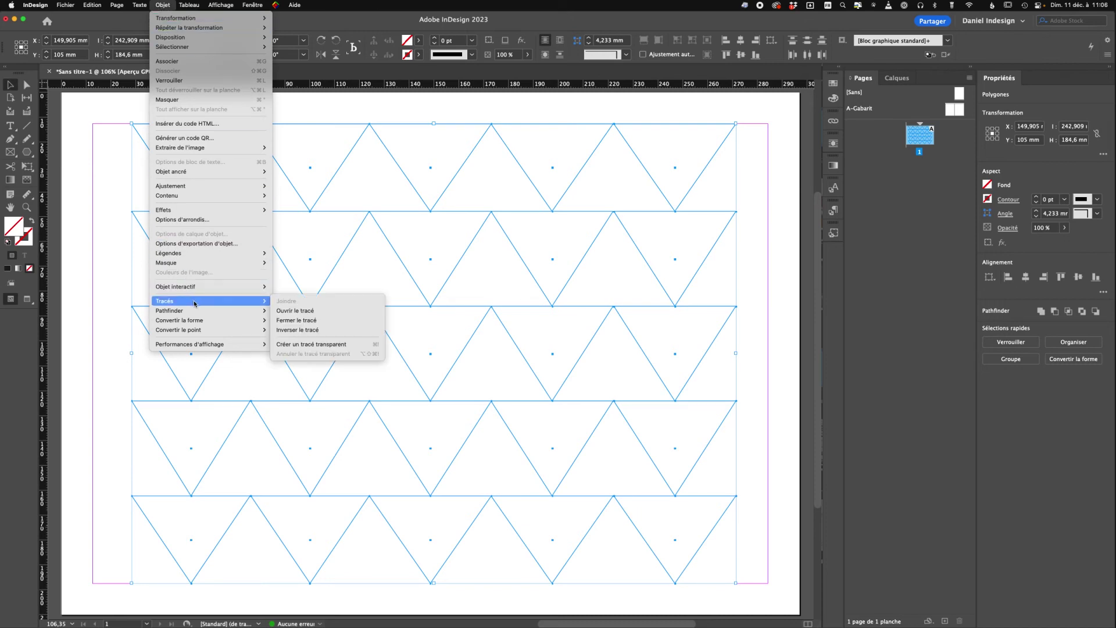
{"action": "left_click", "coordinate": [342, 348]}
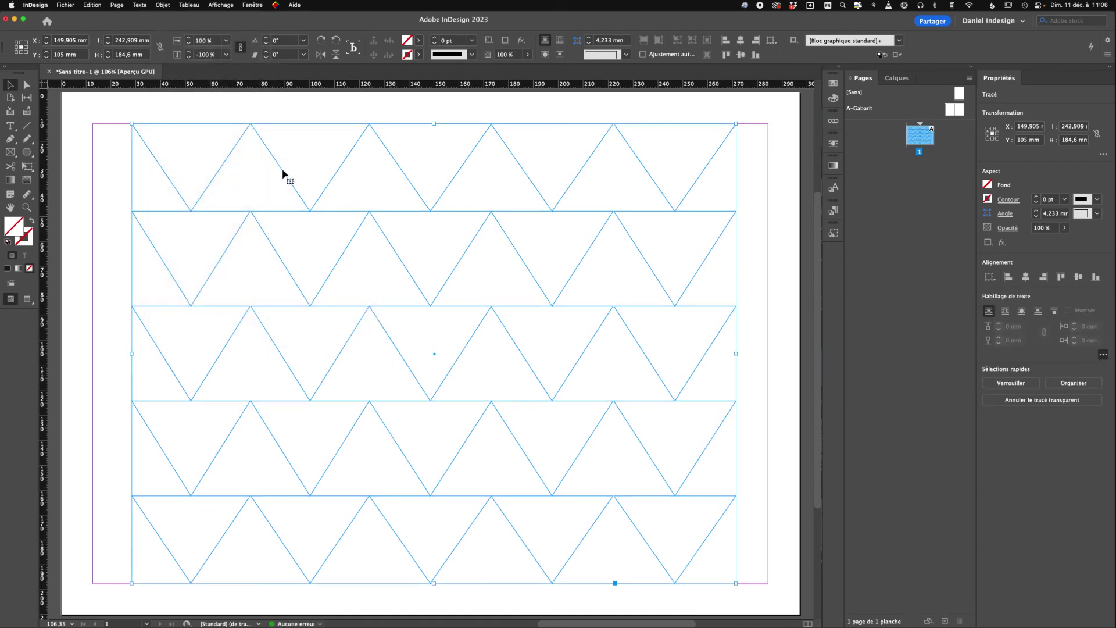
Step: Place the image 1_Espace_de_travail.jpg inside the compound path of triangles
{"action": "left_click", "coordinate": [65, 6]}
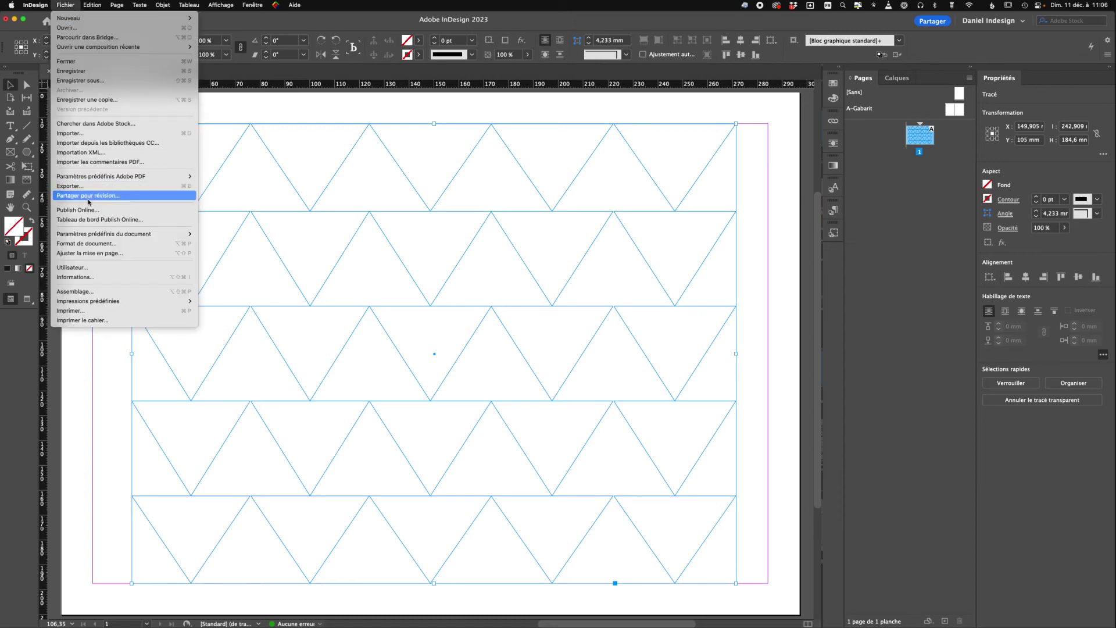
{"action": "left_click", "coordinate": [328, 209]}
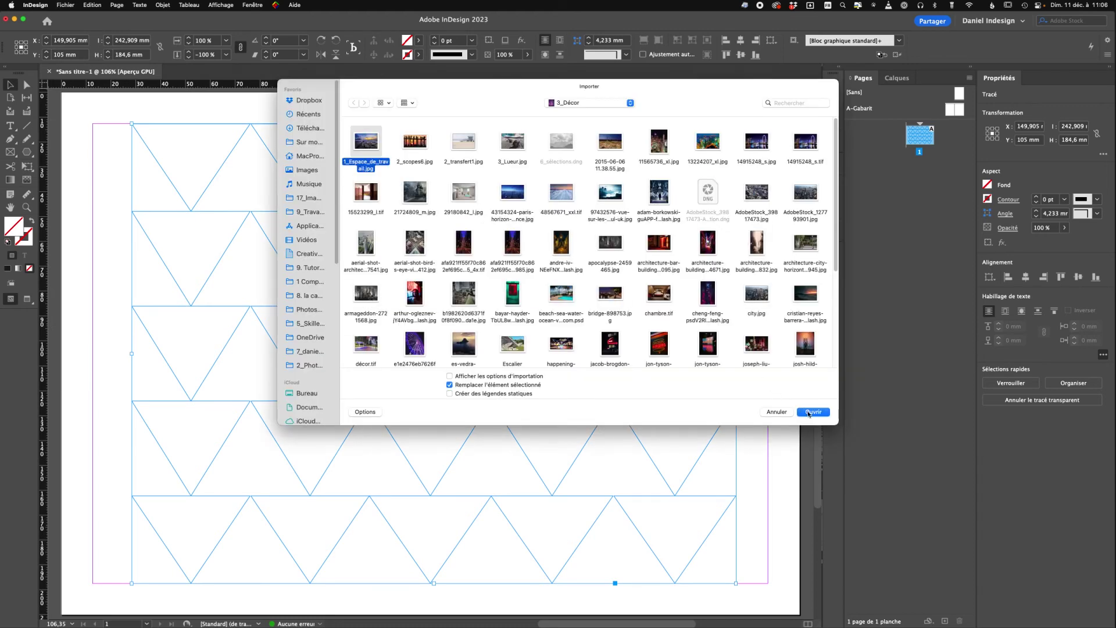
{"action": "left_click", "coordinate": [807, 412]}
{"action": "left_click", "coordinate": [423, 337]}
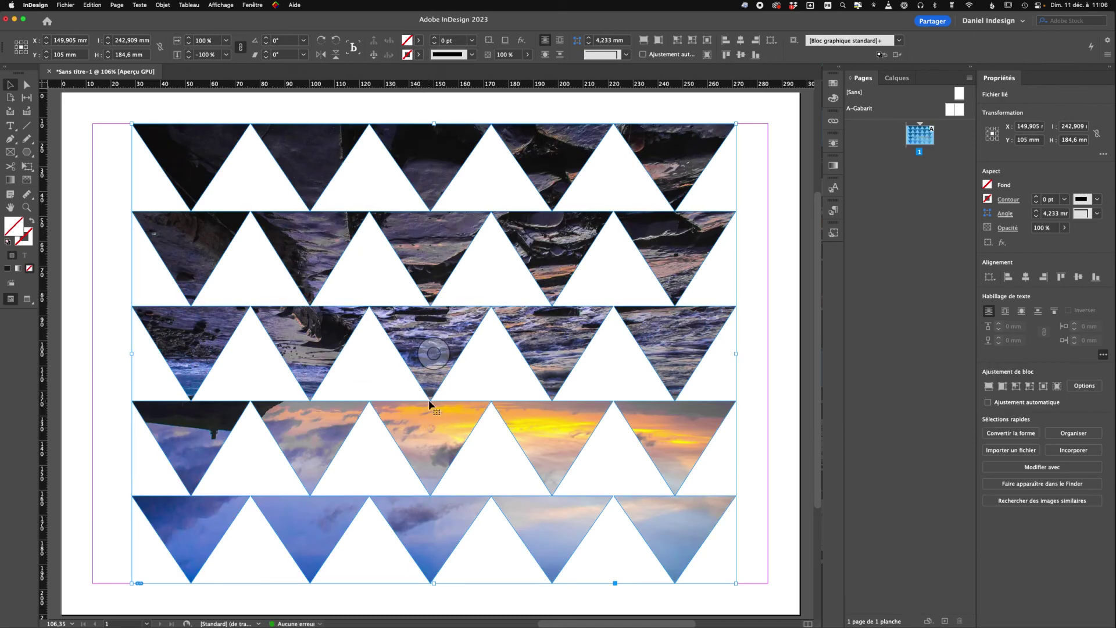
Step: Flip the placed image vertically inside its triangle frame so the picture stands upright
{"action": "left_click", "coordinate": [433, 352]}
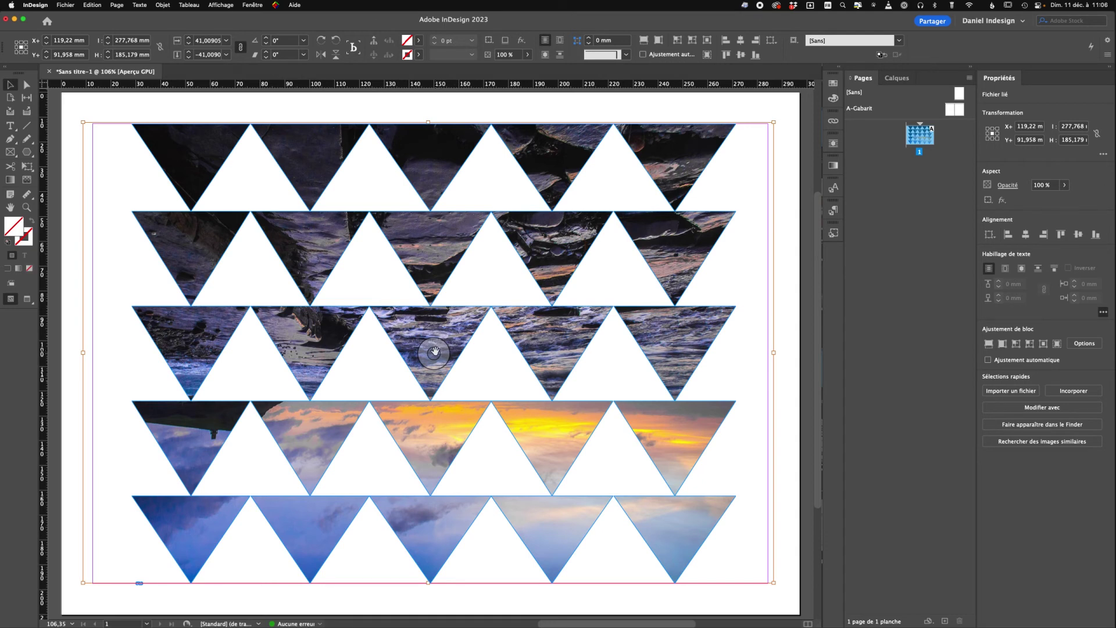
{"action": "left_click", "coordinate": [337, 55]}
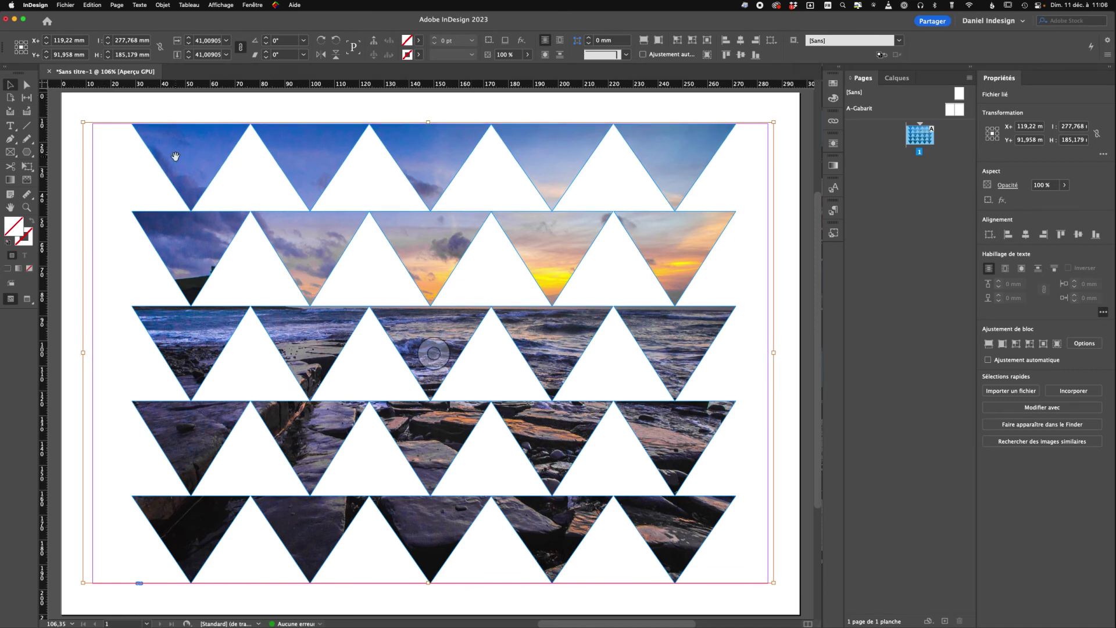
Step: Dismiss the application update notice and delete the image-filled compound path from the page
{"action": "key", "text": "a"}
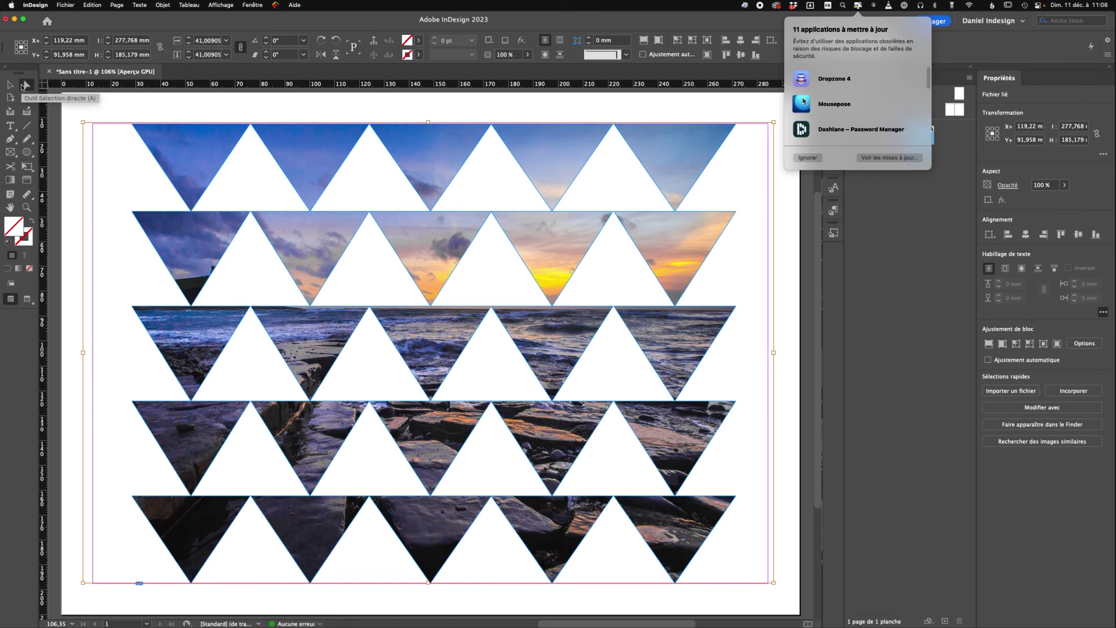
{"action": "left_click", "coordinate": [242, 138]}
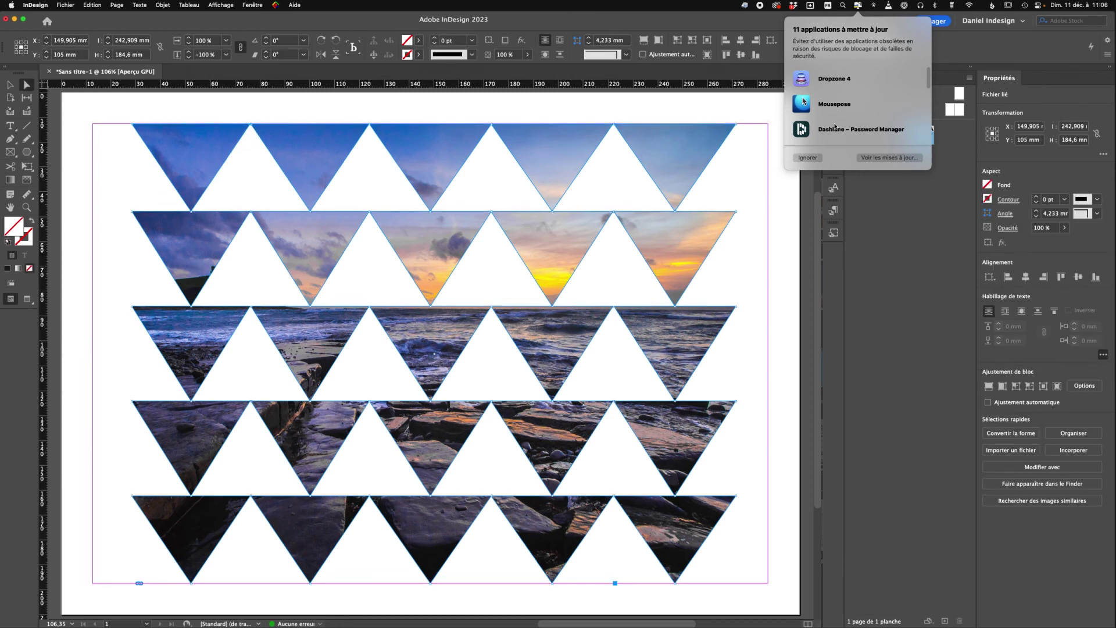
{"action": "left_click", "coordinate": [814, 160]}
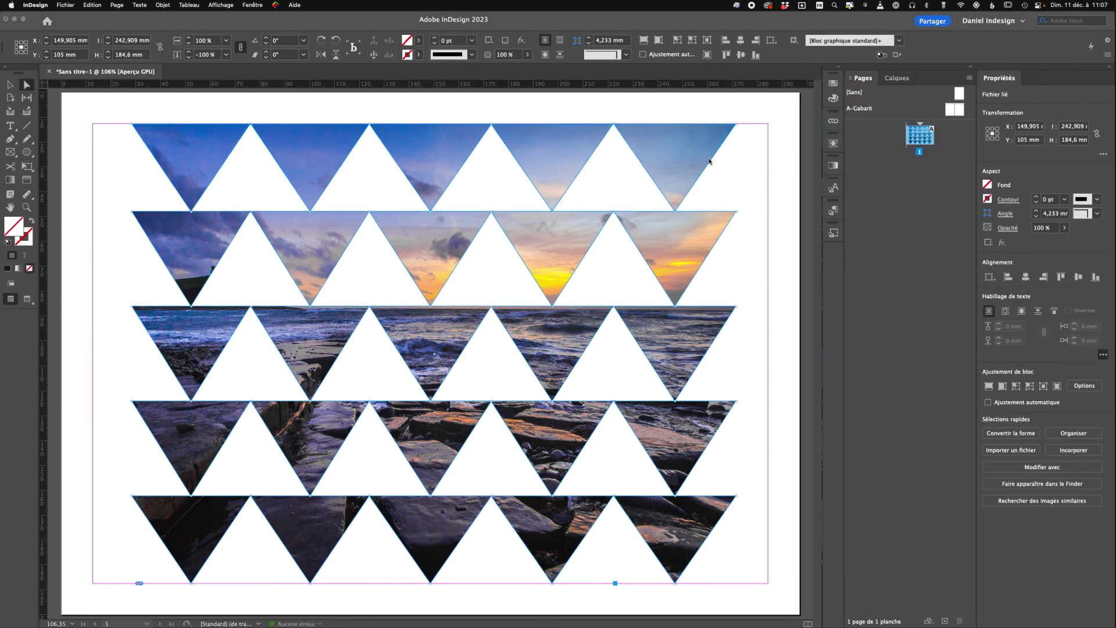
{"action": "key", "text": "Delete"}
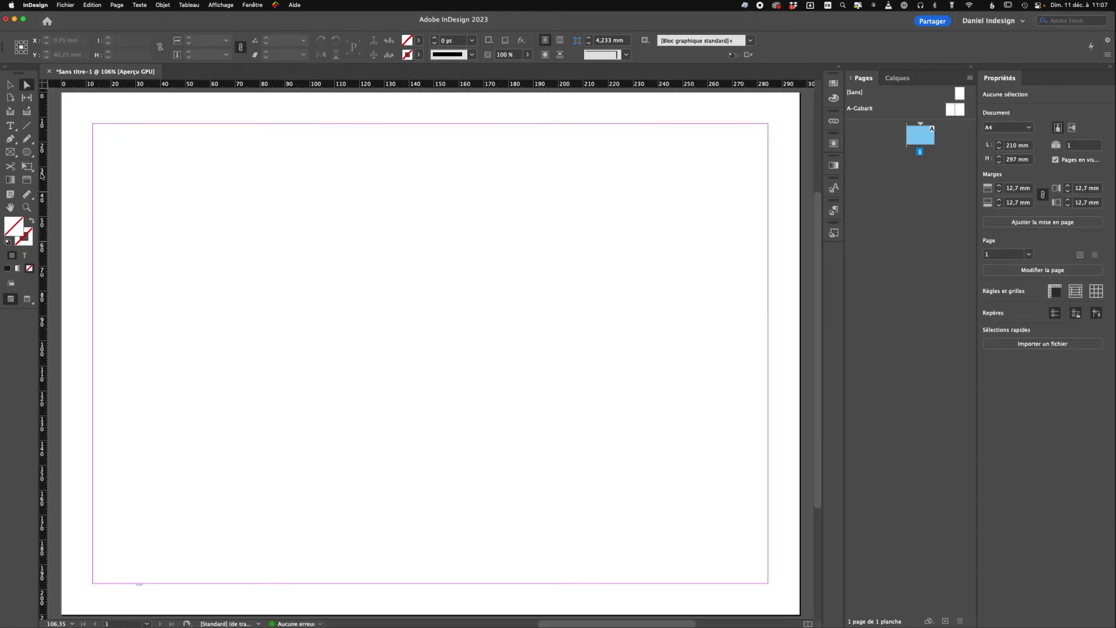
Step: Start drawing a triangle about 50 mm wide and 48.5 mm high near the page centre with the Polygon tool
{"action": "left_click", "coordinate": [27, 151]}
{"action": "mouse_move", "coordinate": [347, 240]}
{"action": "left_mouse_down"}
{"action": "mouse_move", "coordinate": [366, 272]}
{"action": "mouse_move", "coordinate": [471, 360]}
{"action": "left_mouse_up"}
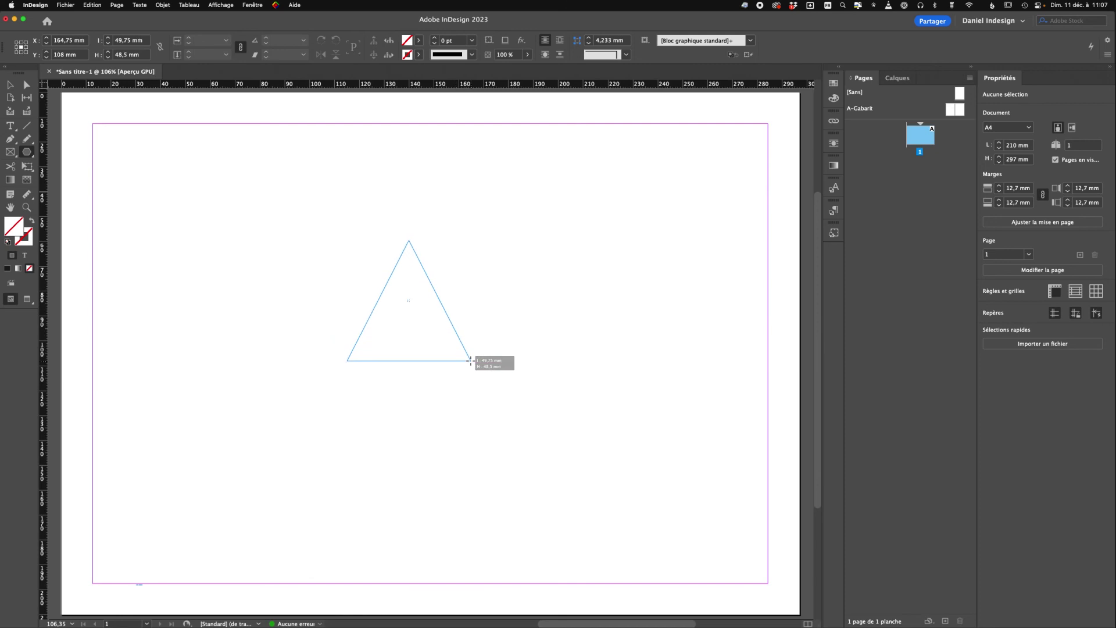
{"action": "key", "text": "Up"}
{"action": "left_click_drag", "start_coordinate": [471, 360], "coordinate": [470, 360]}
{"action": "key", "text": "Up"}
{"action": "key", "text": "Down"}
{"action": "key", "text": "Down"}
{"action": "key", "text": "Up"}
{"action": "left_click_drag", "start_coordinate": [471, 361], "coordinate": [471, 360]}
{"action": "key", "text": "Up"}
{"action": "key", "text": "Up"}
{"action": "key", "text": "Down"}
{"action": "key", "text": "Down"}
{"action": "key", "text": "Down"}
{"action": "key", "text": "Up"}
Step: Extend the triangle being drawn into a grid of three rows and five columns, about 112 mm wide and 85.5 mm high
{"action": "mouse_move", "coordinate": [471, 360]}
{"action": "left_mouse_down"}
{"action": "mouse_move", "coordinate": [473, 448]}
{"action": "mouse_move", "coordinate": [626, 453]}
{"action": "left_mouse_up"}
{"action": "key", "text": "Up"}
{"action": "key", "text": "Right"}
{"action": "key", "text": "Right"}
{"action": "key", "text": "Right"}
{"action": "key", "text": "Right"}
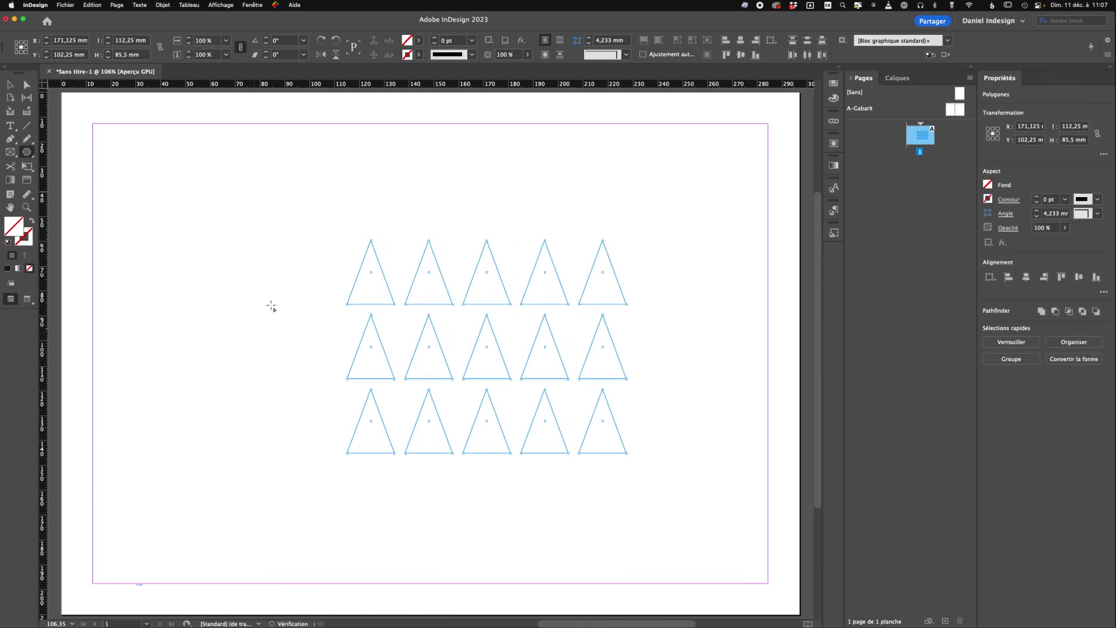